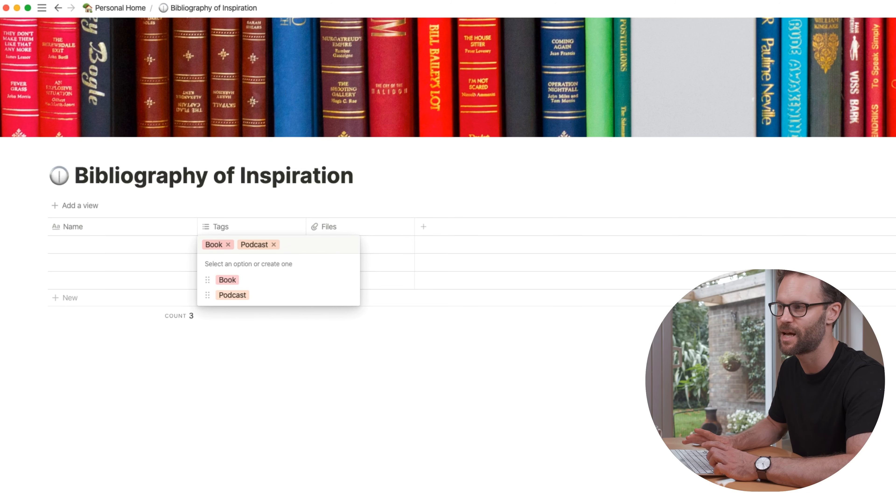
Add the tags Productivity, Fitness, Business and Personal Growth to the first row's Tags cell, creating each as an option
type("Productivity")
key("Return")
type("Fitness")
key("Return")
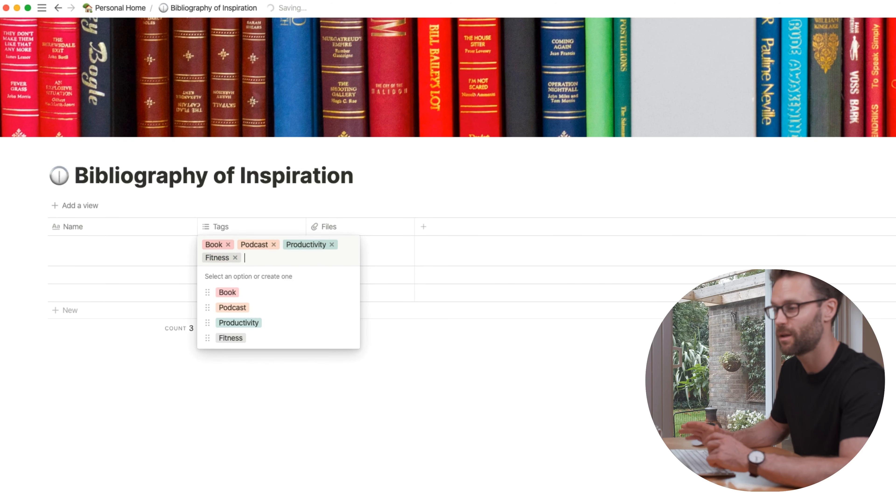
type("Business")
key("Return")
type("Personal Growth")
key("Return")
key("Escape")
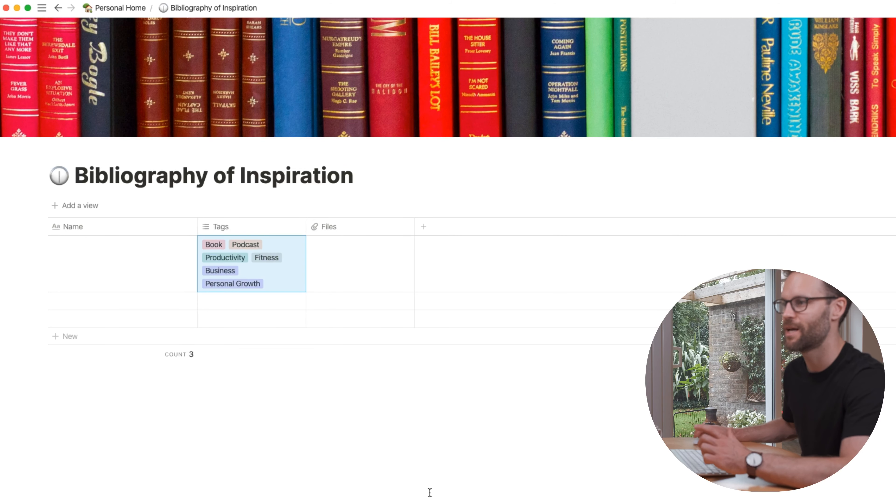
Remove all tags from the first row's Tags cell while keeping the tag options available
left_click(282, 274)
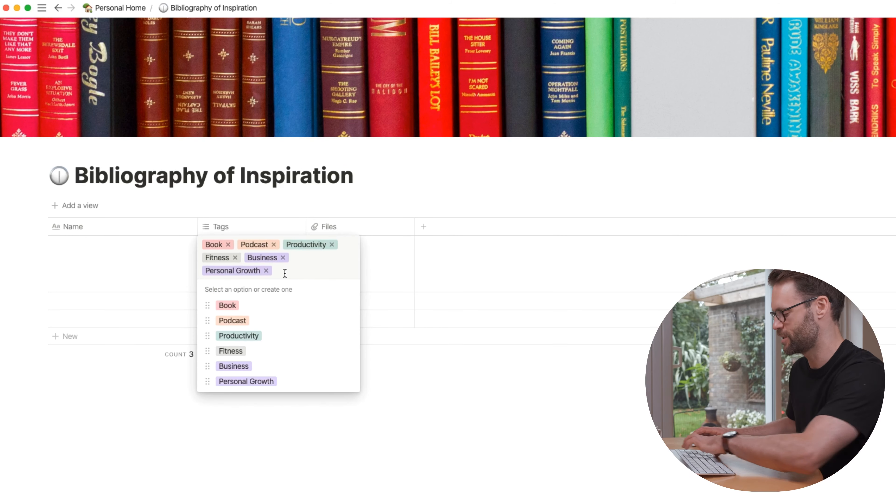
key("BackSpace")
key("BackSpace")
key("BackSpace")
key("BackSpace")
key("BackSpace")
key("BackSpace")
key("Escape")
left_click(234, 244)
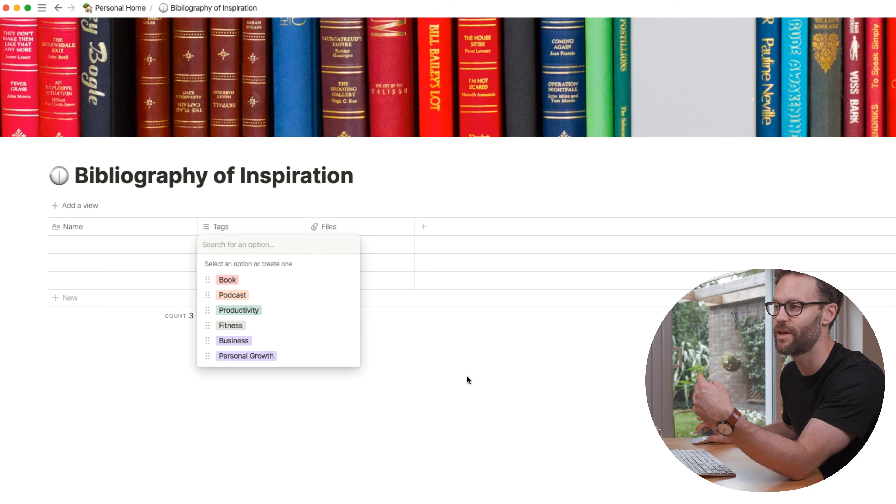
key("Escape")
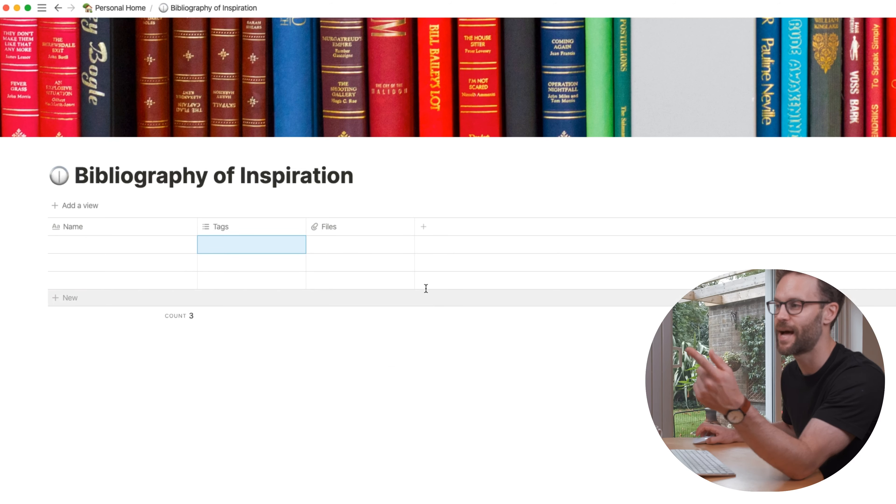
Add a new text column after the Files column
left_click(372, 233)
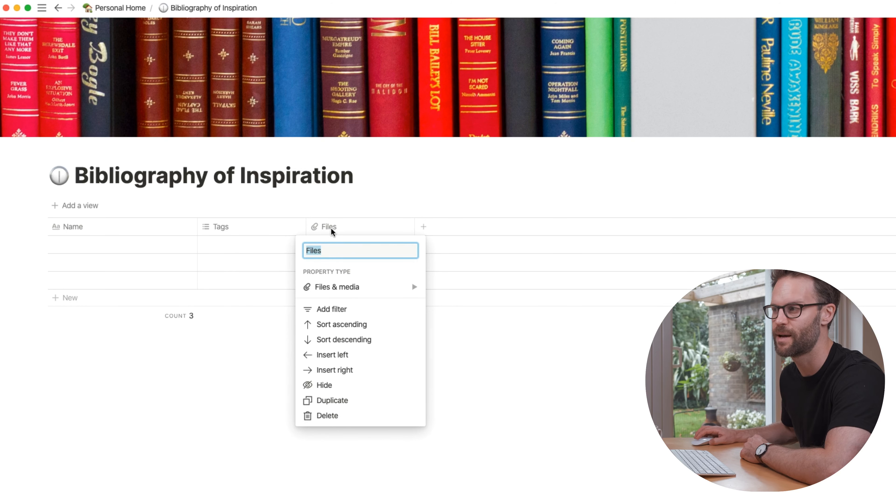
left_click(578, 378)
left_click(424, 228)
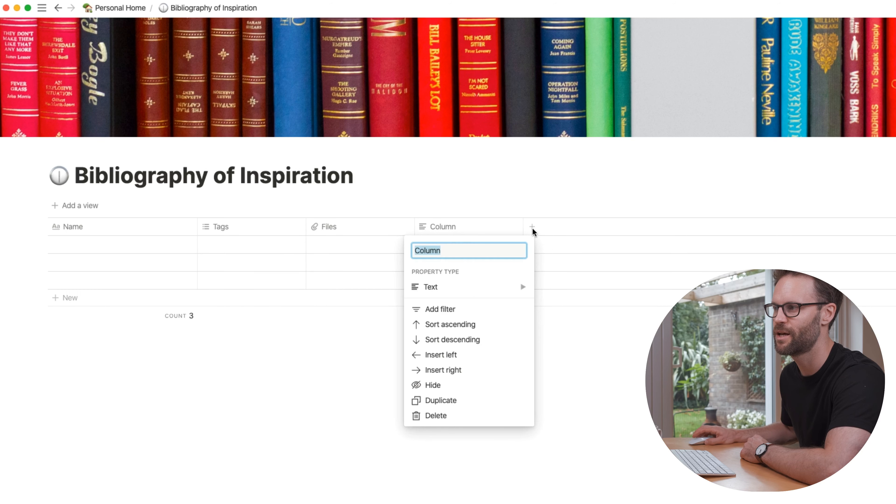
left_click(569, 289)
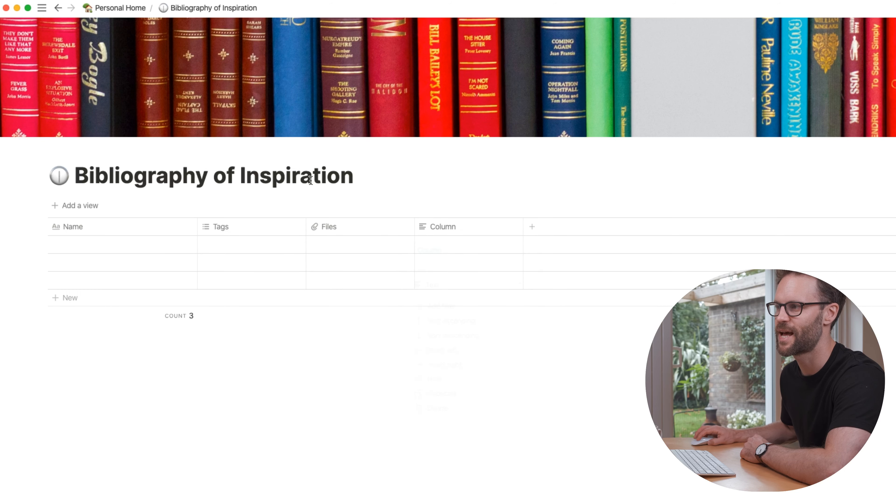
Change the Files column's property type to Text
left_click(370, 227)
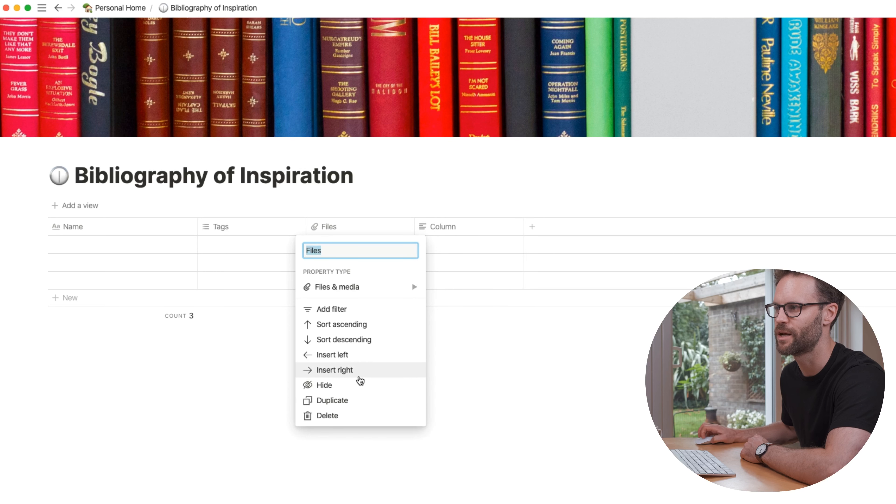
left_click(363, 293)
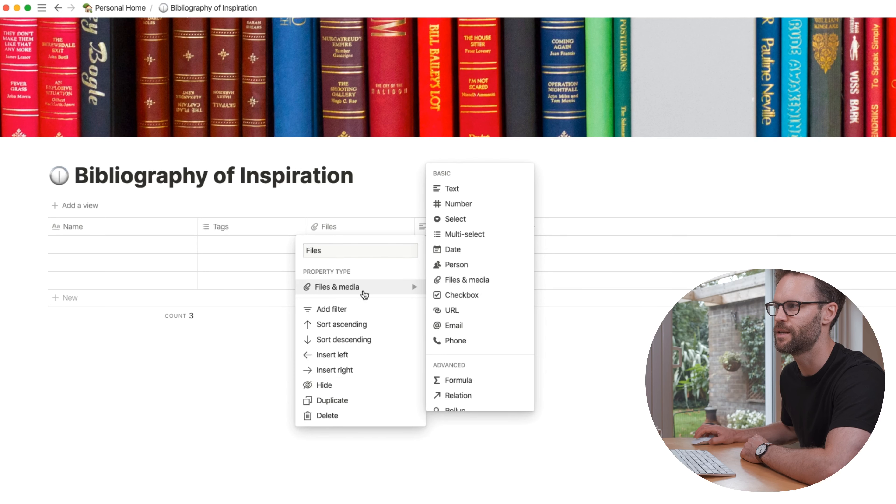
left_click(470, 187)
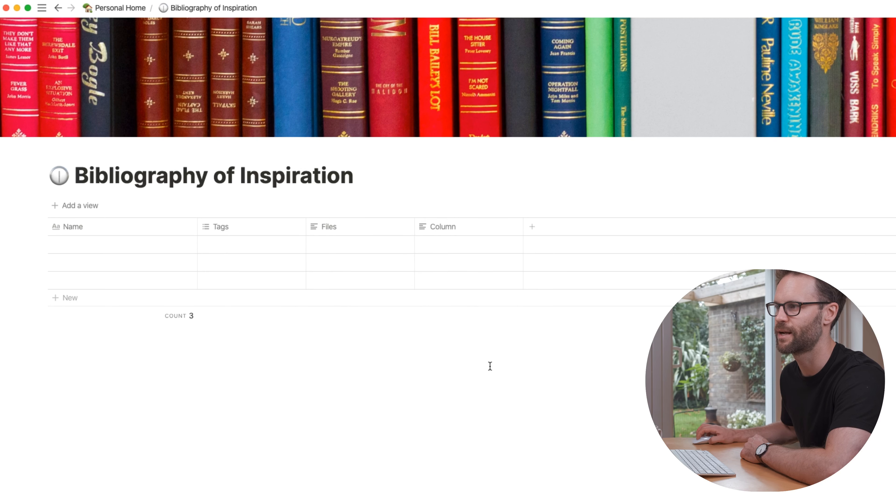
Rename the Files column to "Link later"
left_click(371, 315)
left_click(355, 226)
left_click(370, 224)
left_click(371, 226)
left_click(340, 228)
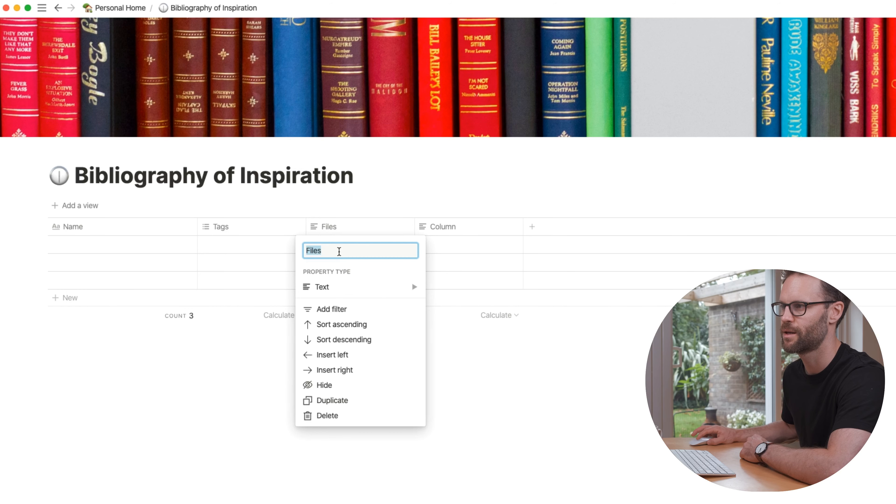
type("Link la")
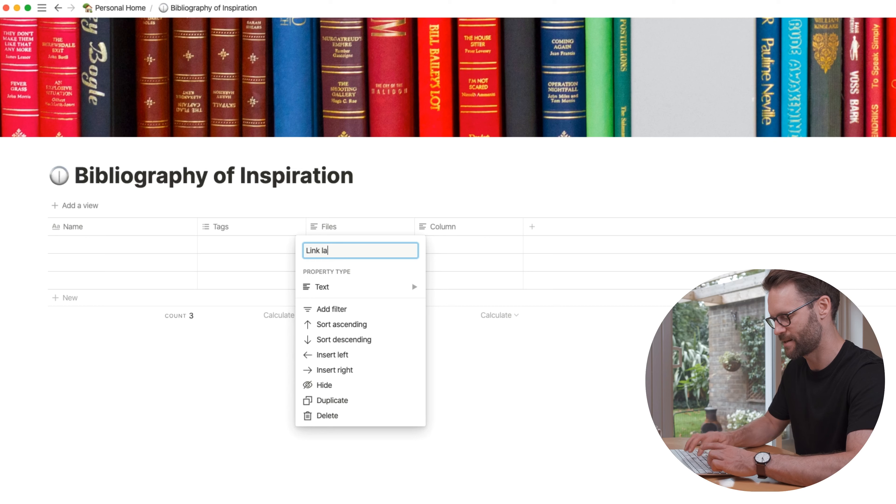
type("ter")
Rename the text column after "Link later" to "link later"
left_click(448, 227)
left_click(465, 225)
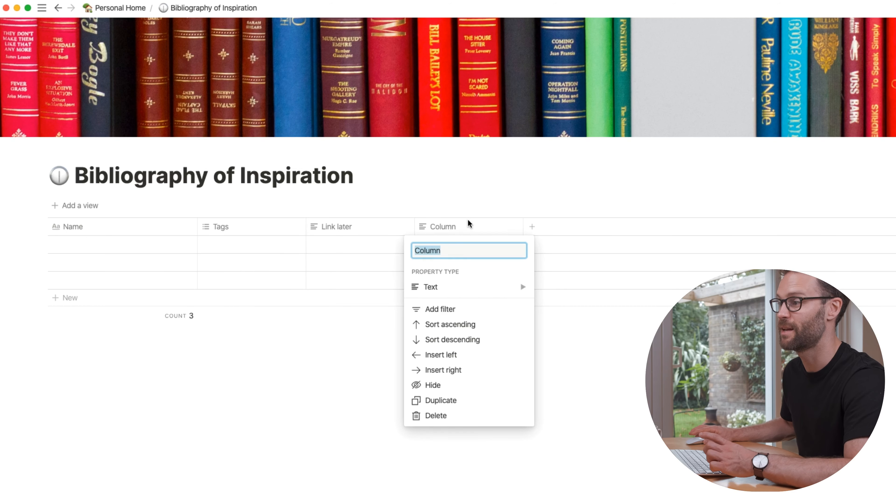
type("link later")
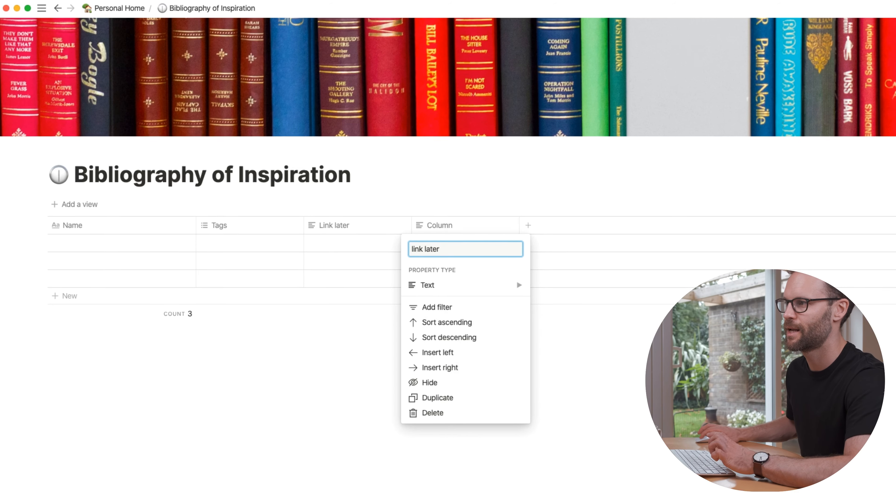
key("Return")
Add another column at the end of the table with the URL property type and name it "Link"
left_click(527, 225)
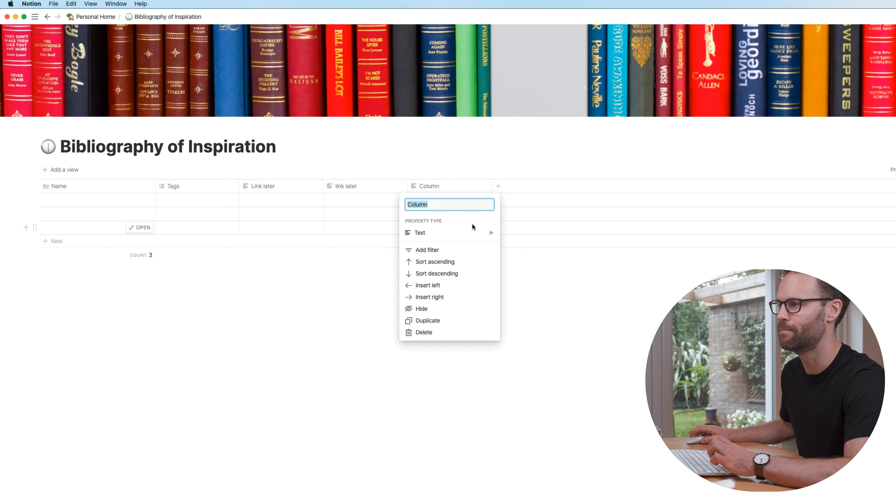
left_click(469, 235)
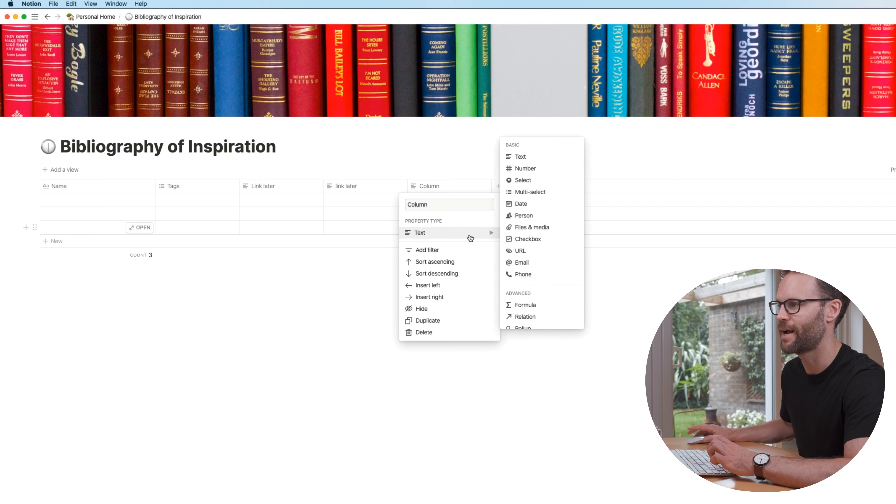
left_click(520, 251)
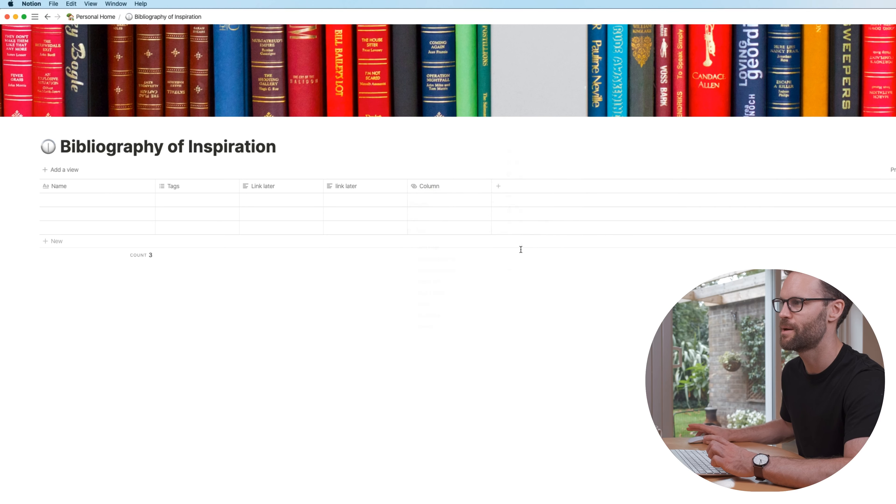
left_click(439, 186)
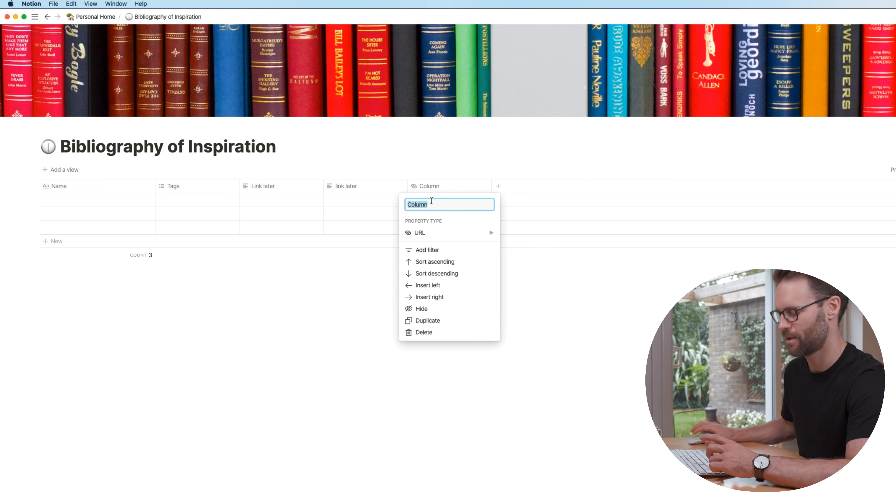
type("Link")
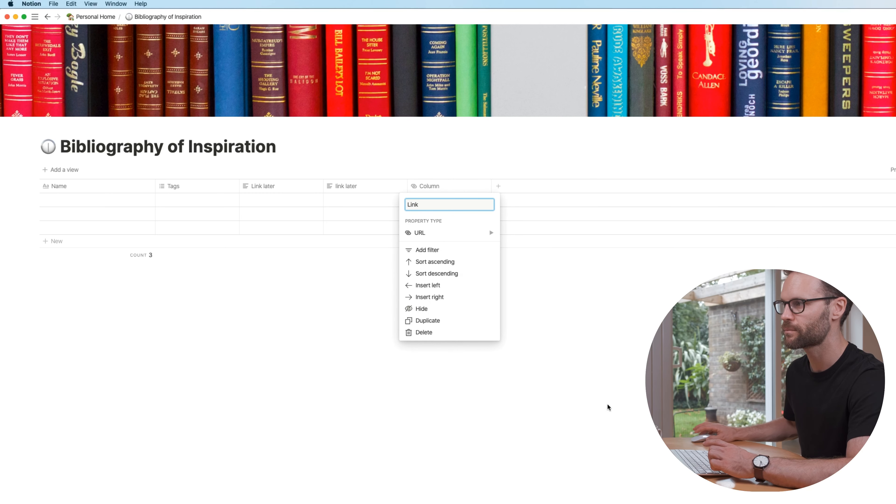
key("Return")
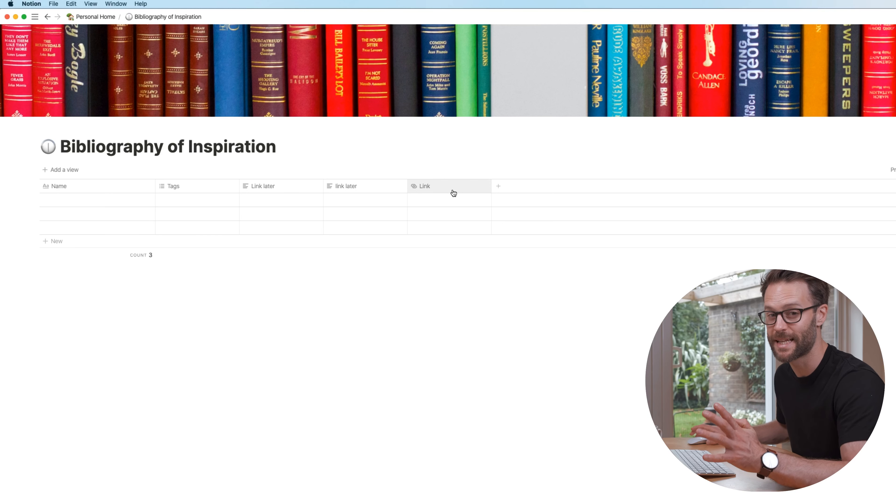
Add a column after Link and name it "Watched/Listened/Read?"
left_click(499, 186)
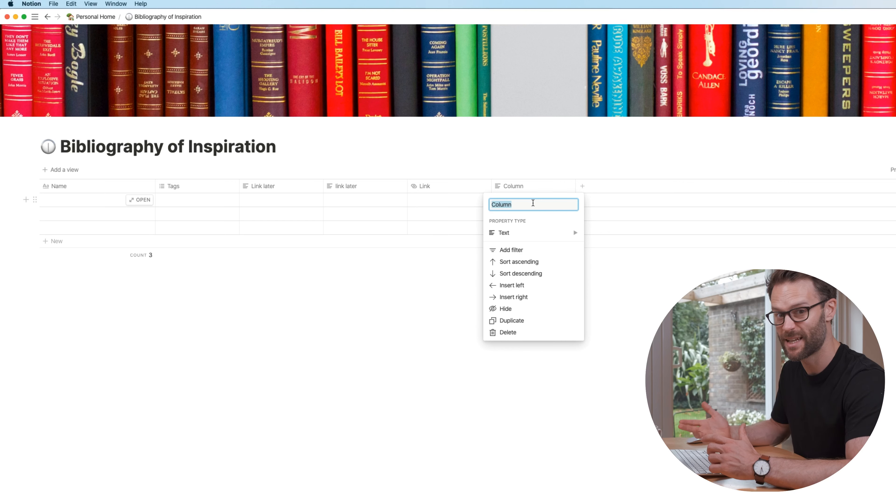
type("Wta")
key("BackSpace")
key("BackSpace")
type("atched/Listened/Read?")
key("Return")
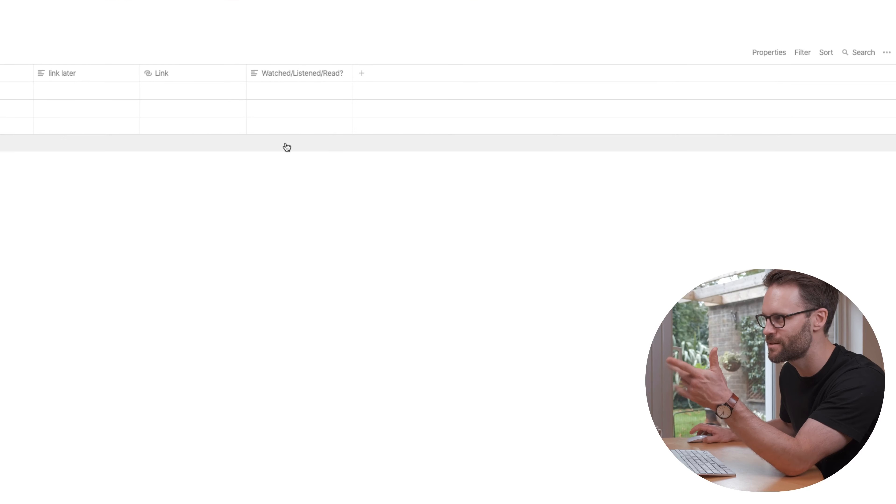
Change the "Watched/Listened/Read?" column's property type to Checkbox
left_click(264, 74)
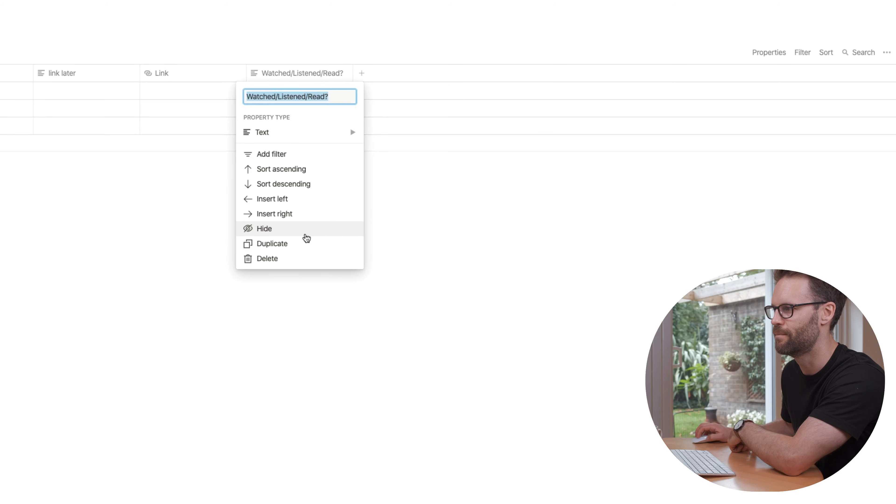
mouse_move(286, 140)
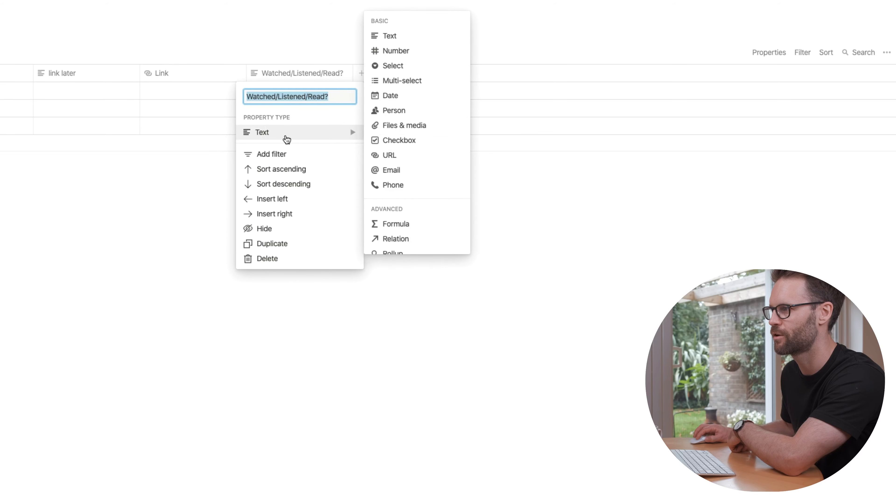
left_click(409, 142)
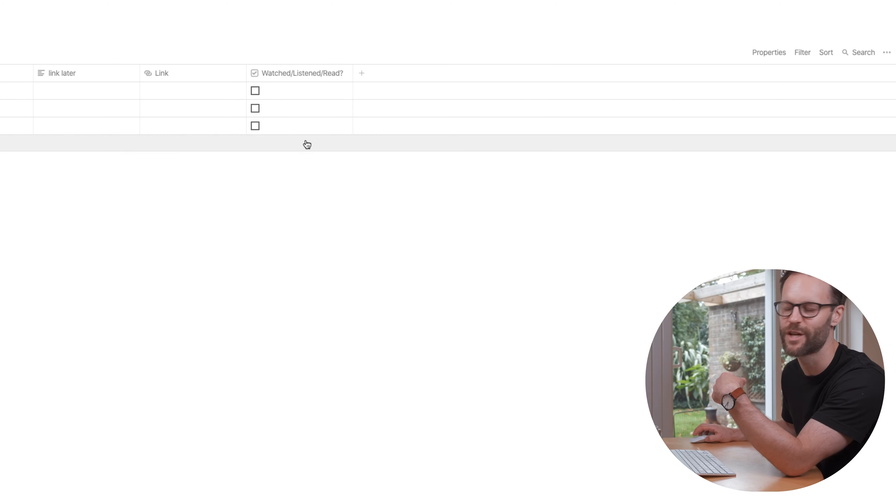
Add a Multi-select column after "Watched/Listened/Read?" and name it "STATUS"
left_click(371, 77)
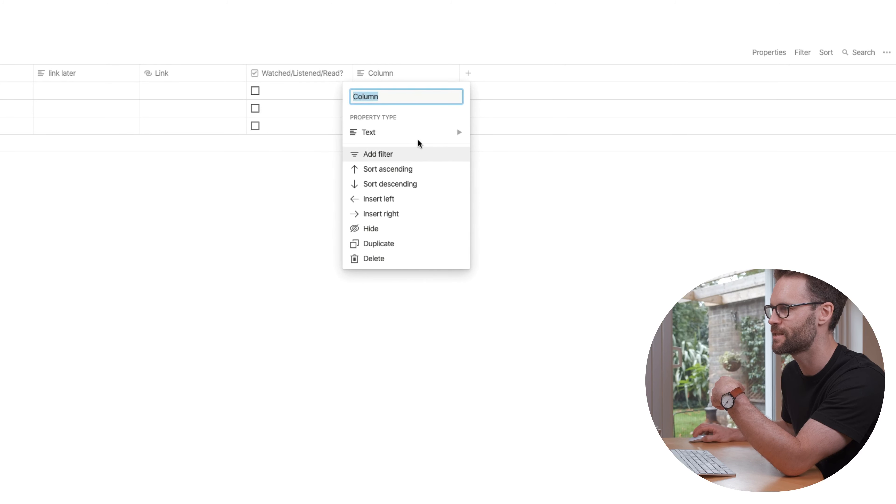
mouse_move(418, 138)
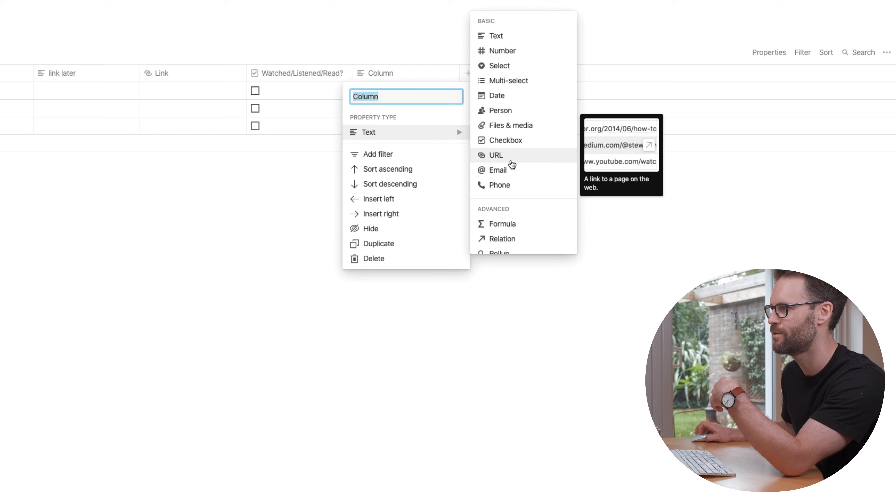
left_click(516, 84)
left_click(392, 74)
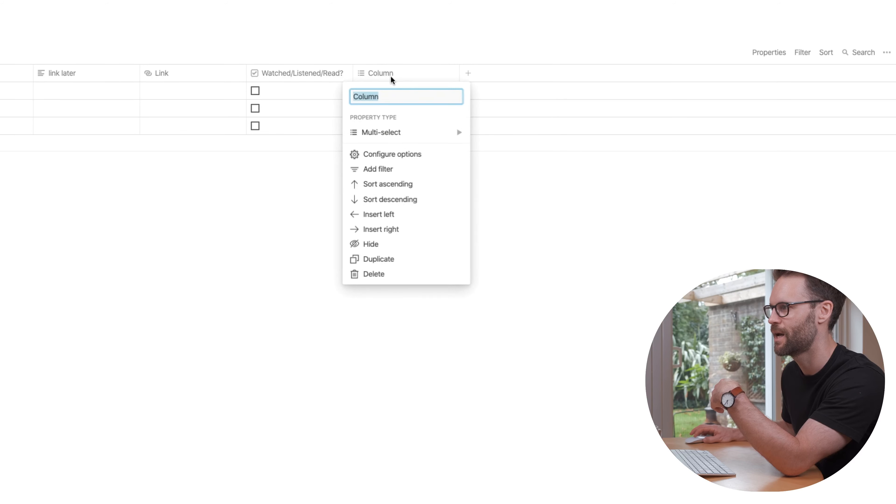
type("STAUT")
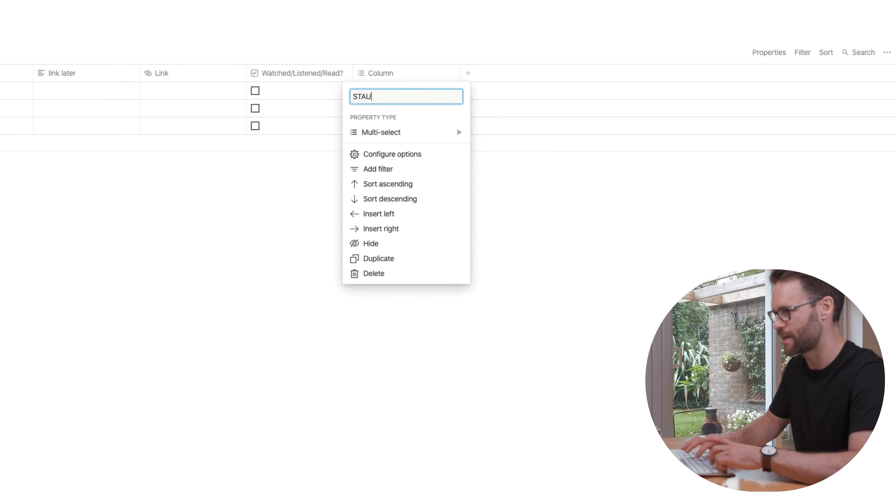
key("BackSpace")
key("BackSpace")
type("TUS")
left_click(510, 190)
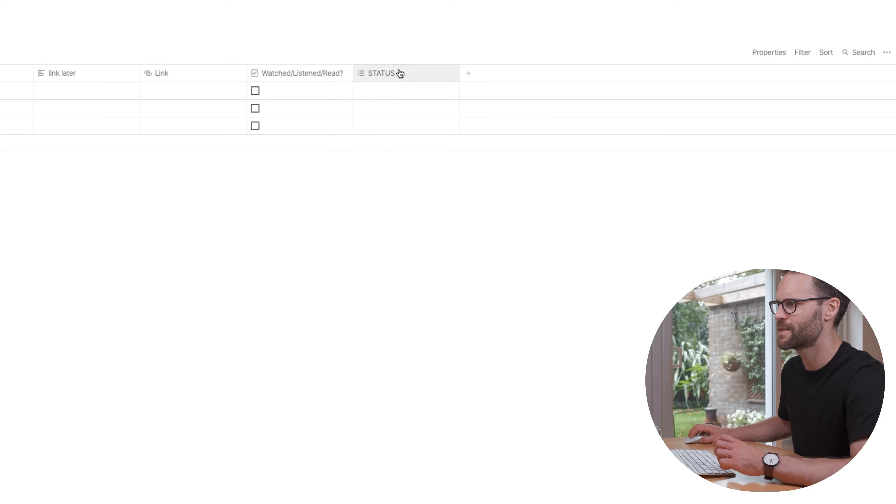
Create the option "IN BOI" in the first row's STATUS cell
left_click(396, 91)
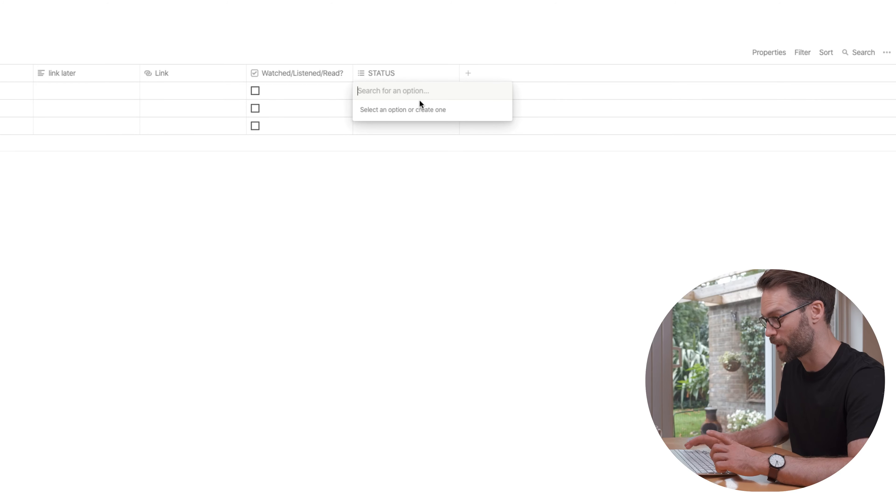
type("In BOI")
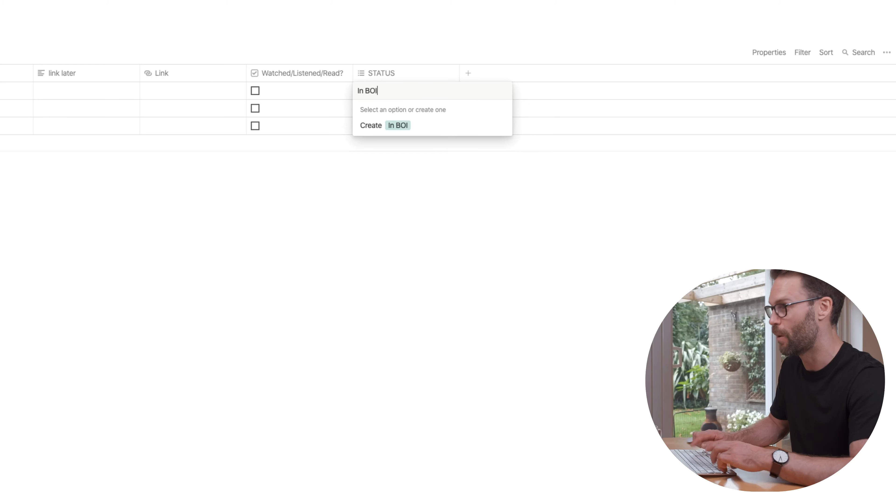
key("Escape")
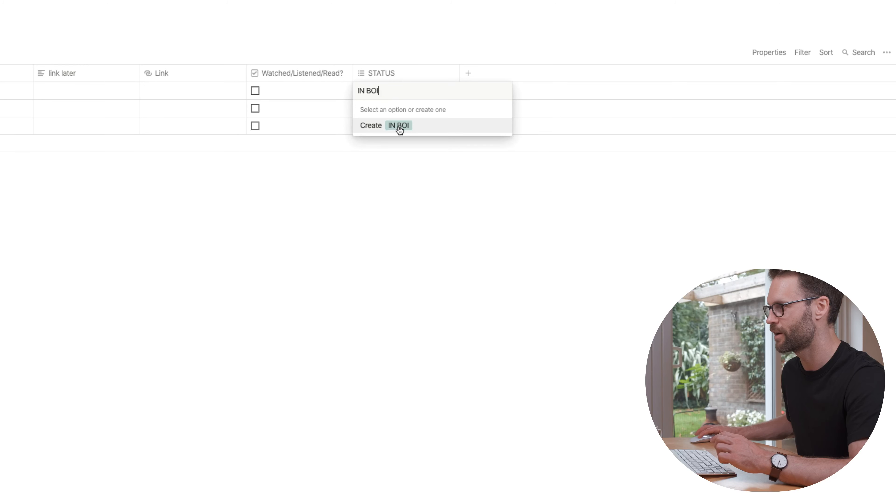
left_click(399, 128)
key("Escape")
left_click(402, 89)
type("ON READINF")
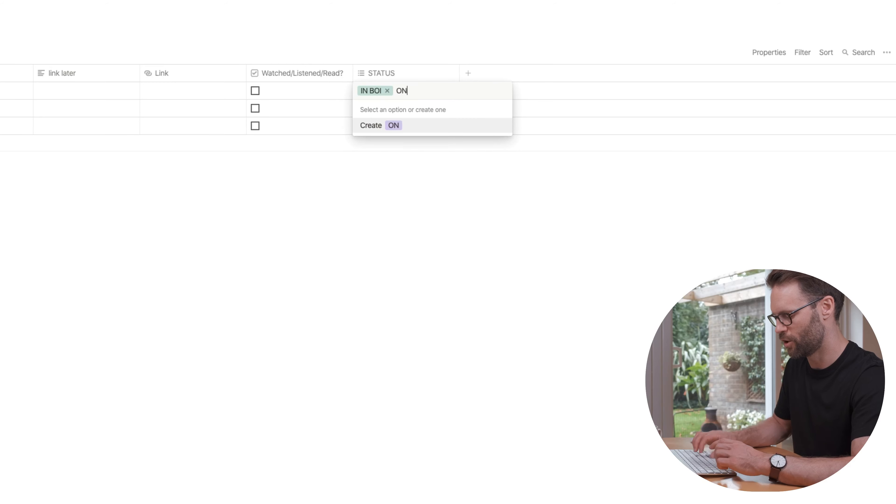
key("BackSpace")
key("BackSpace")
key("BackSpace")
key("BackSpace")
key("BackSpace")
key("BackSpace")
key("BackSpace")
key("BackSpace")
key("BackSpace")
key("BackSpace")
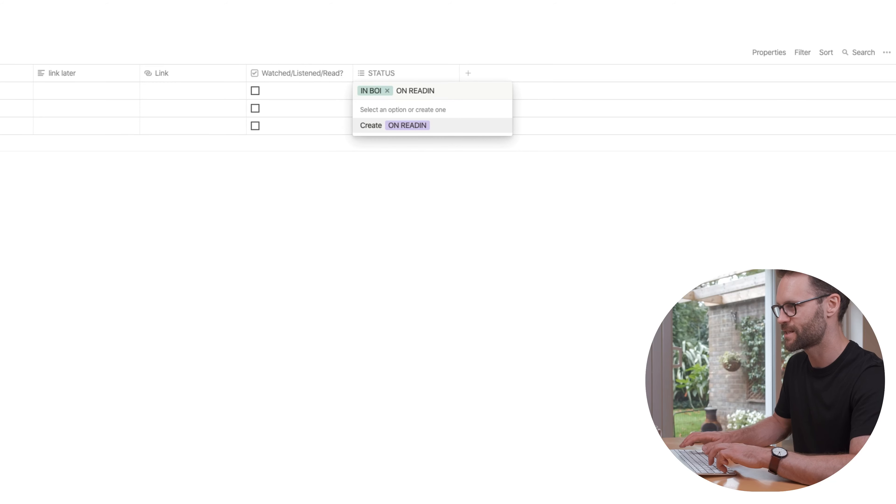
Create the options "On Reading List" and "Currently Consuming" in the first row's STATUS cell
type("On Reading List")
key("Return")
type("Currently Consuming")
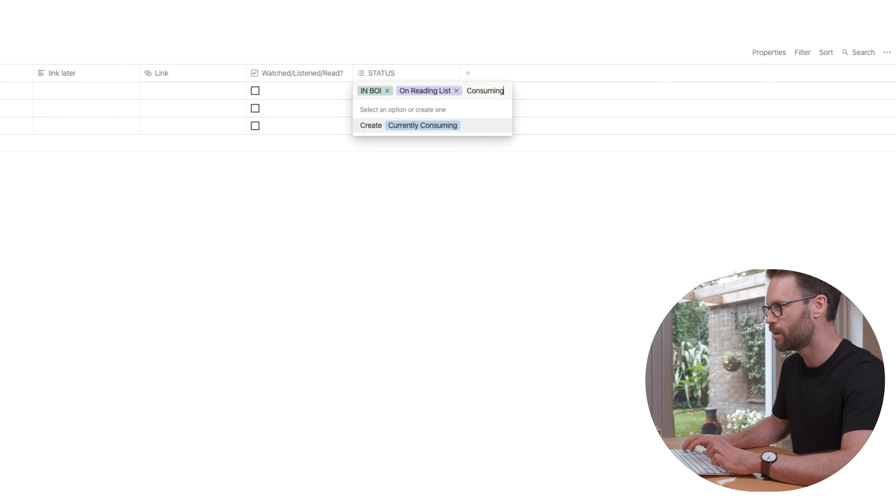
key("Return")
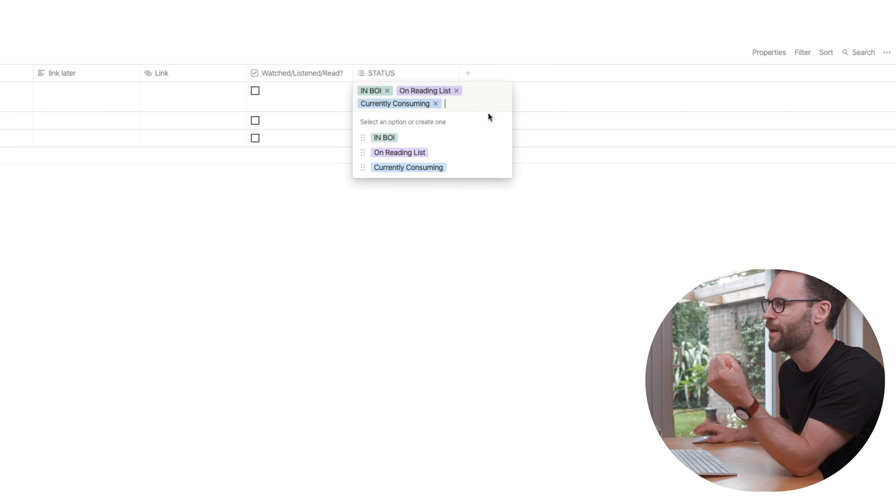
Create the option "Consumed/NotBOI" in the first row's STATUS cell
type("Consumed")
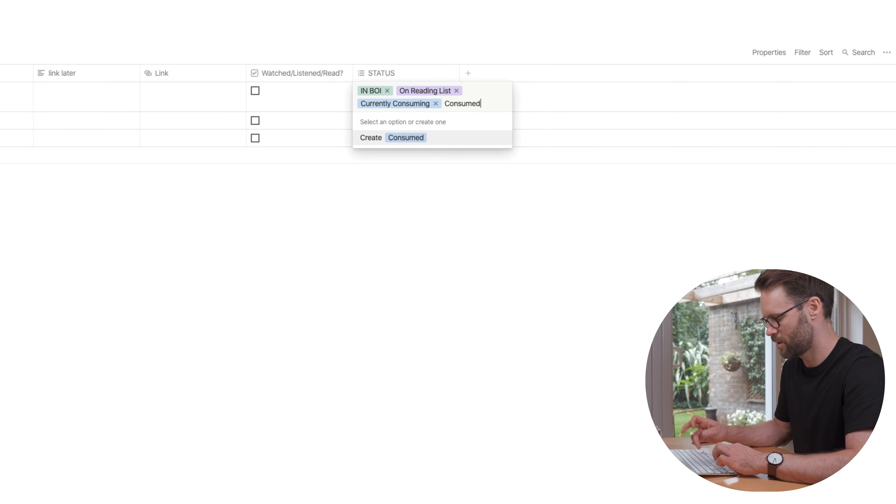
type("/NotB")
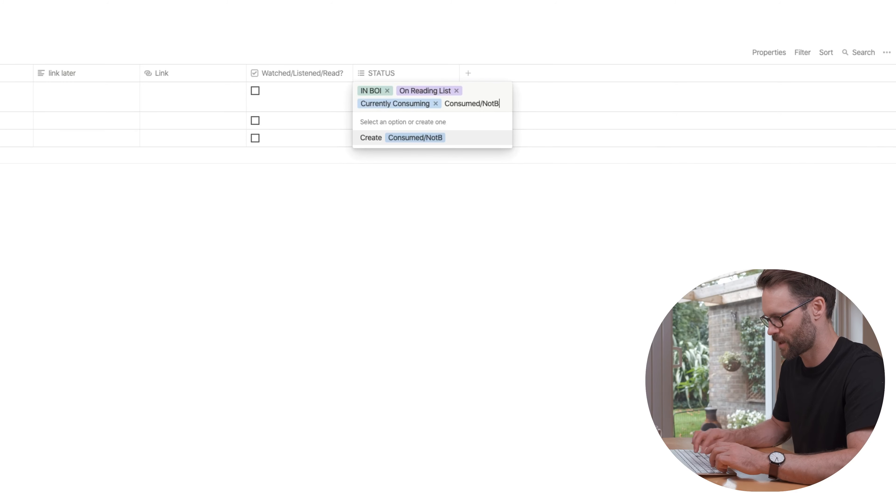
type("OI")
key("Return")
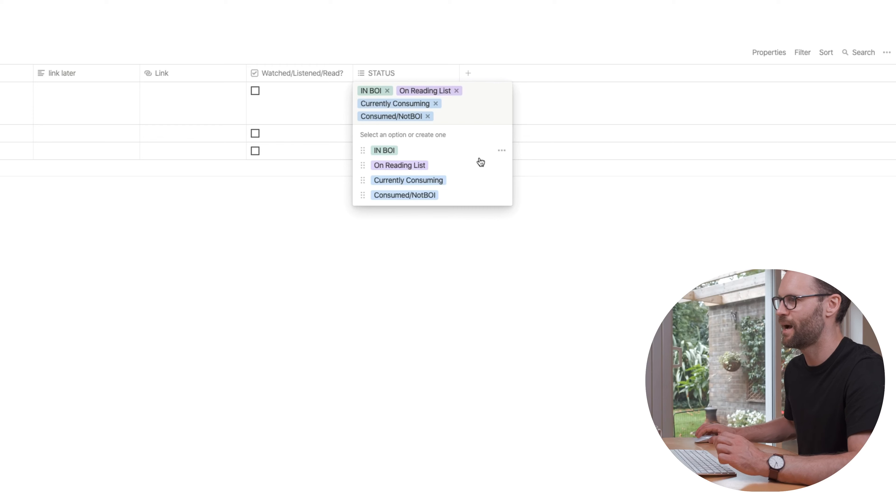
Change the colour of the "Consumed/NotBOI" option to orange
left_click(501, 194)
left_click(486, 322)
left_click(367, 328)
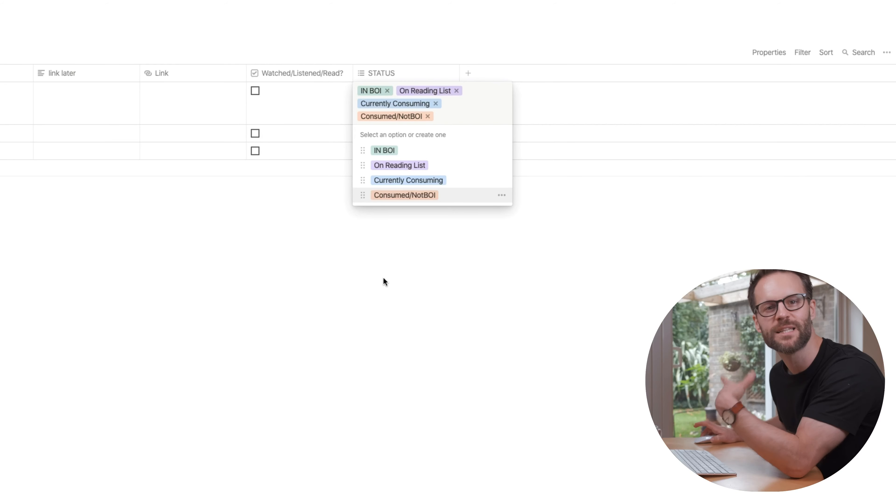
Remove all assigned tags from the first row's STATUS cell, keeping the options available in the column
key("BackSpace")
key("BackSpace")
key("BackSpace")
key("BackSpace")
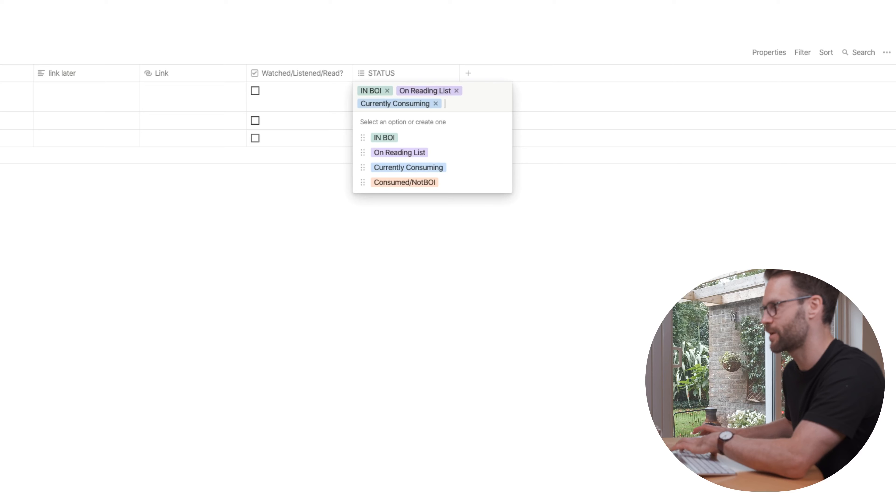
key("Escape")
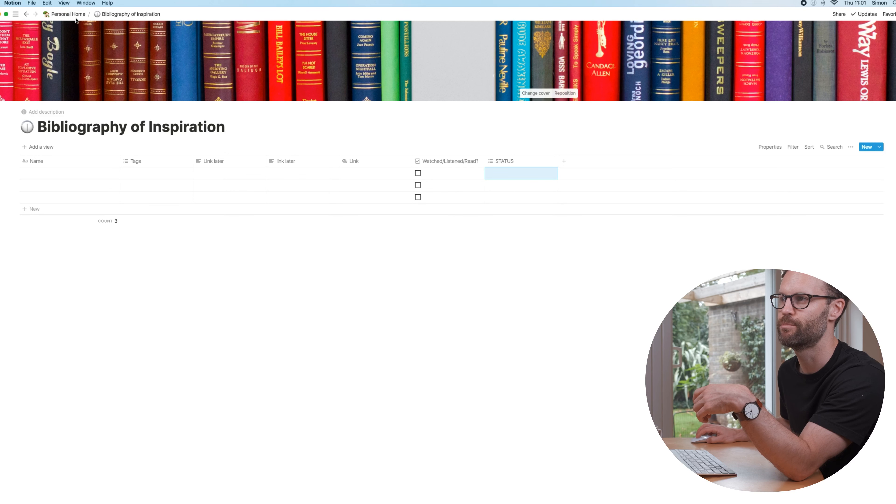
On the Personal Home page, add an empty sub-page titled "Reading List" below Bibliography of Inspiration in the System section
left_click(68, 14)
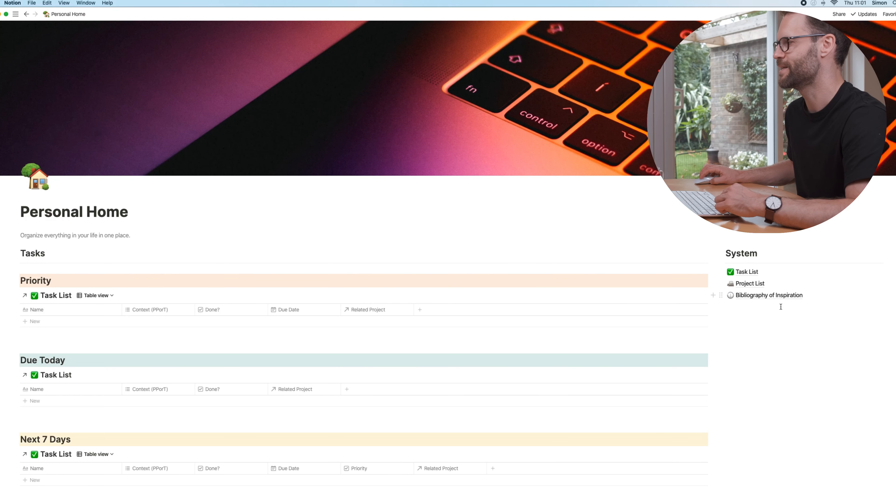
left_click(763, 311)
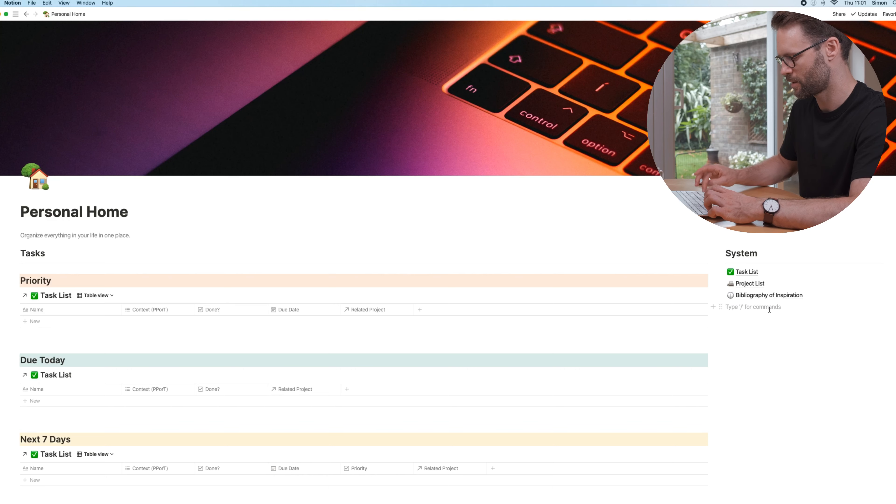
type("/p")
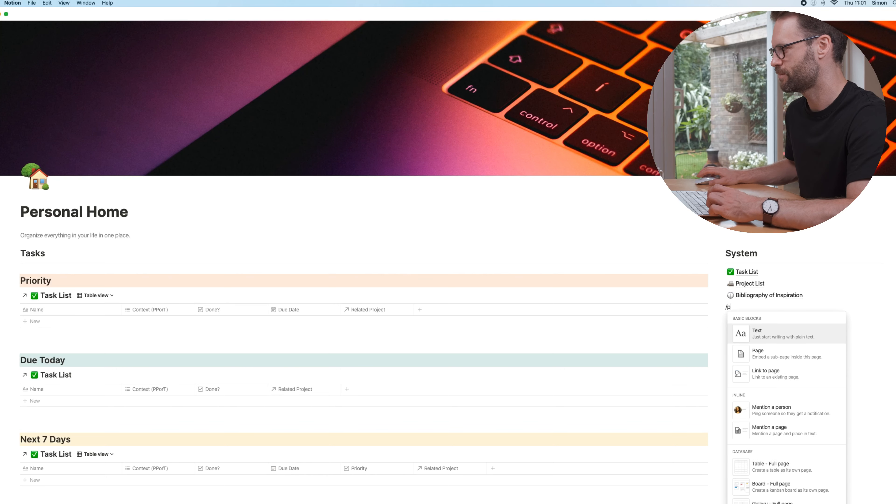
left_click(780, 358)
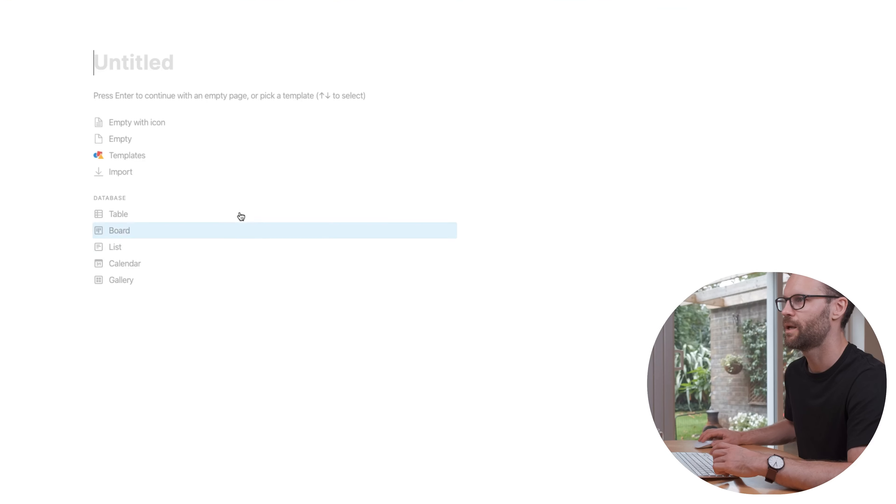
type("Readi")
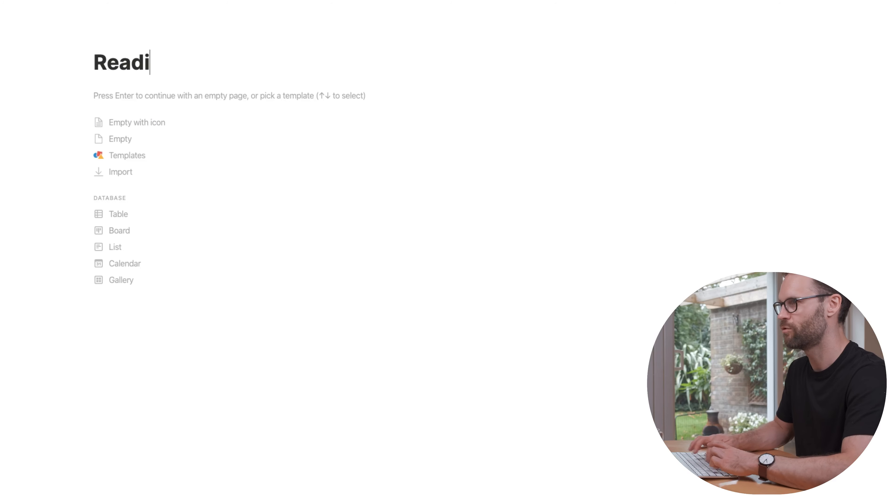
type("ng List")
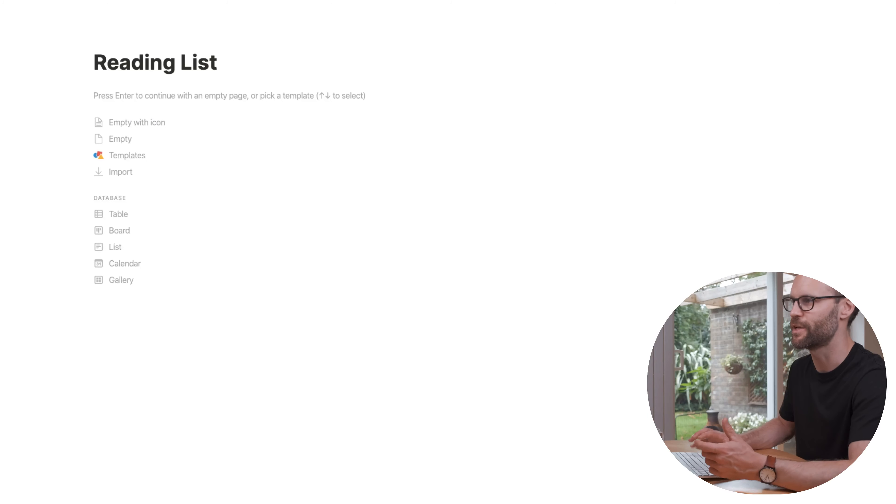
key("Return")
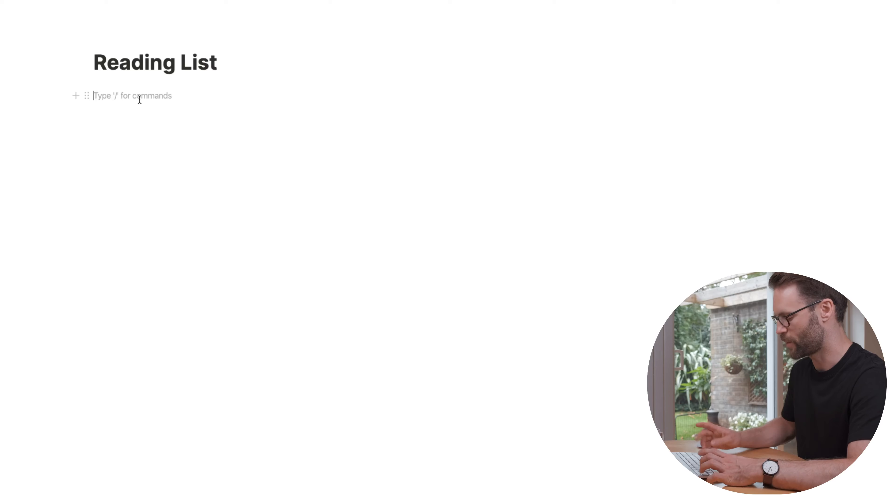
Insert a linked database into the Reading List page, using the Bibliography of Inspiration database from Personal Home
type("/create")
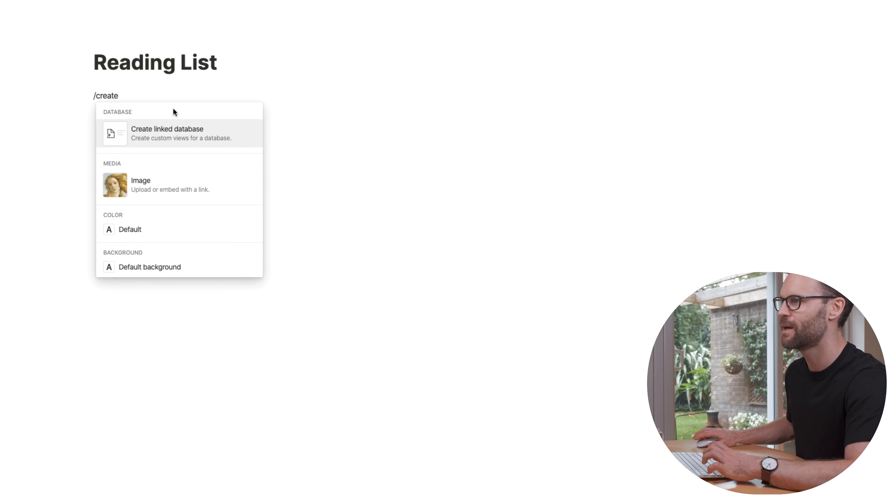
left_click(178, 134)
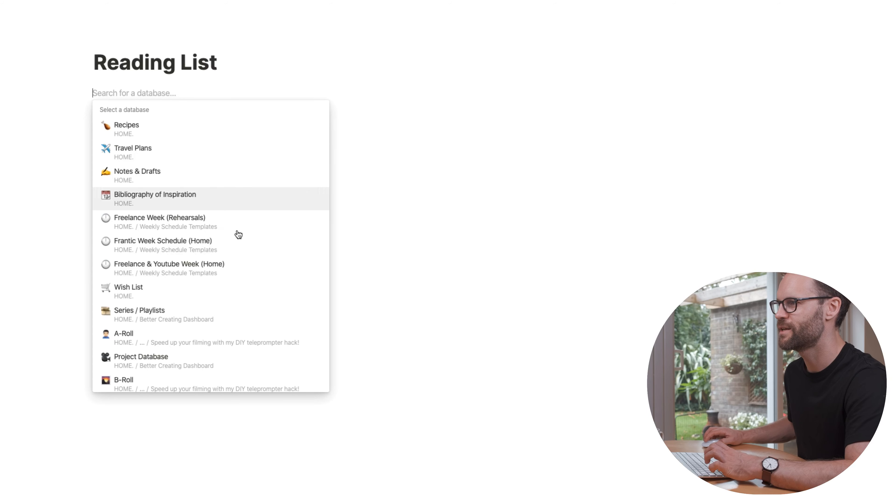
type("bib")
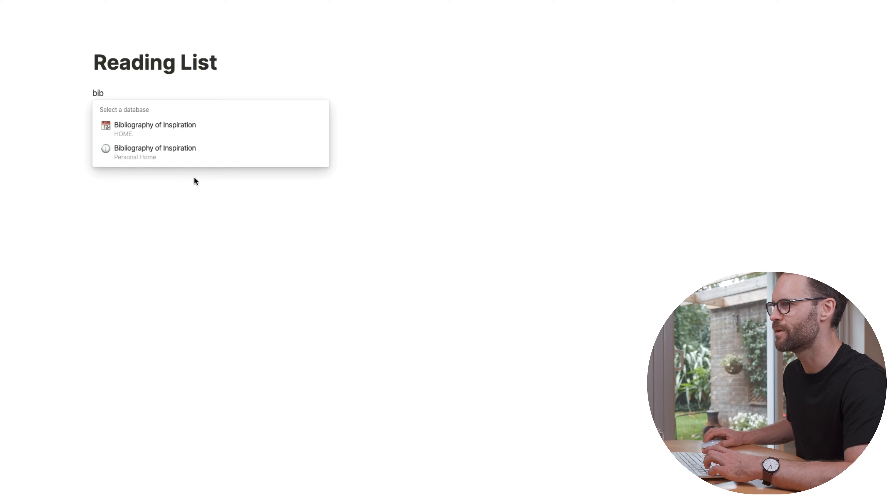
left_click(156, 150)
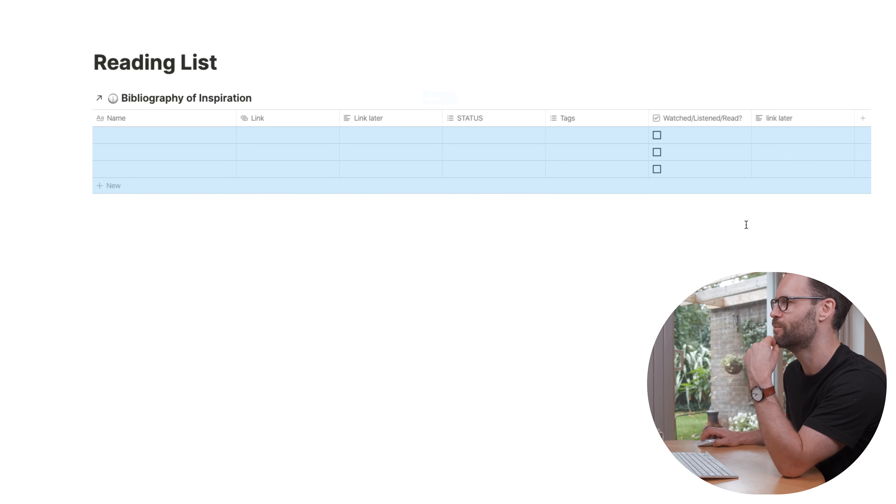
scroll(381, 128, "right", 5)
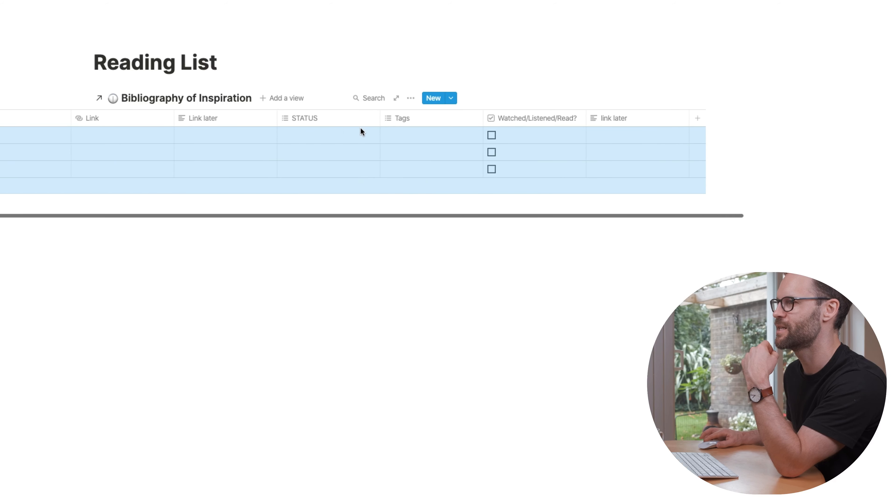